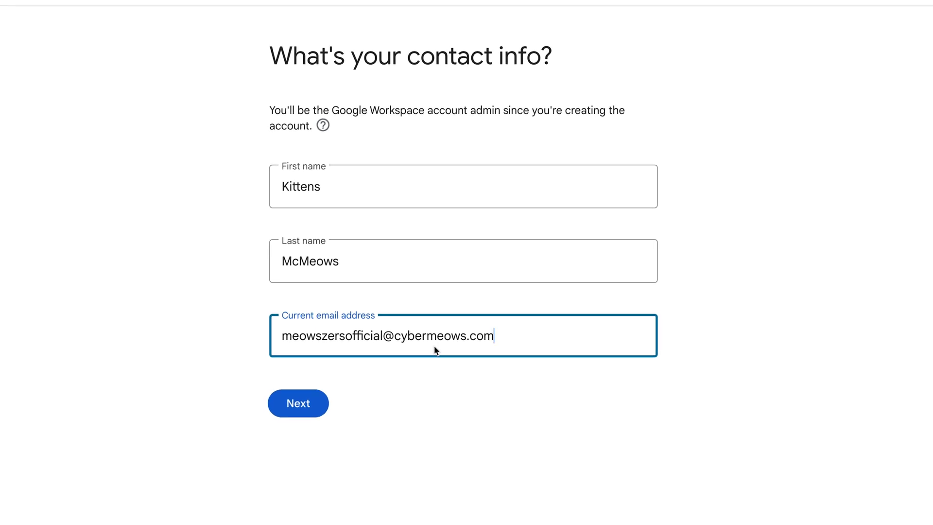
- Submit the admin contact info form and continue the Google Workspace setup
{"action": "left_click", "coordinate": [302, 404]}
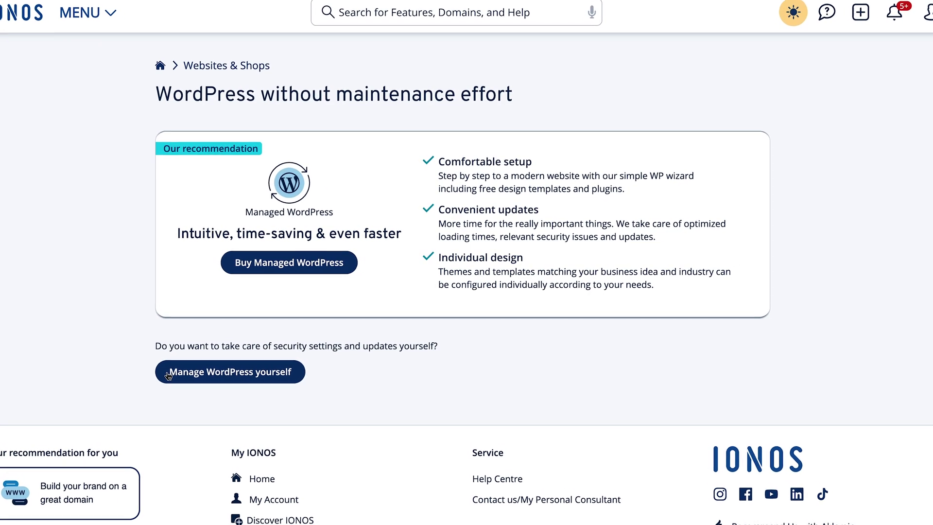
- Choose self-managed WordPress, add the Plus plan to the cart, and search for the cyberhostingteal domain
{"action": "left_click", "coordinate": [168, 375]}
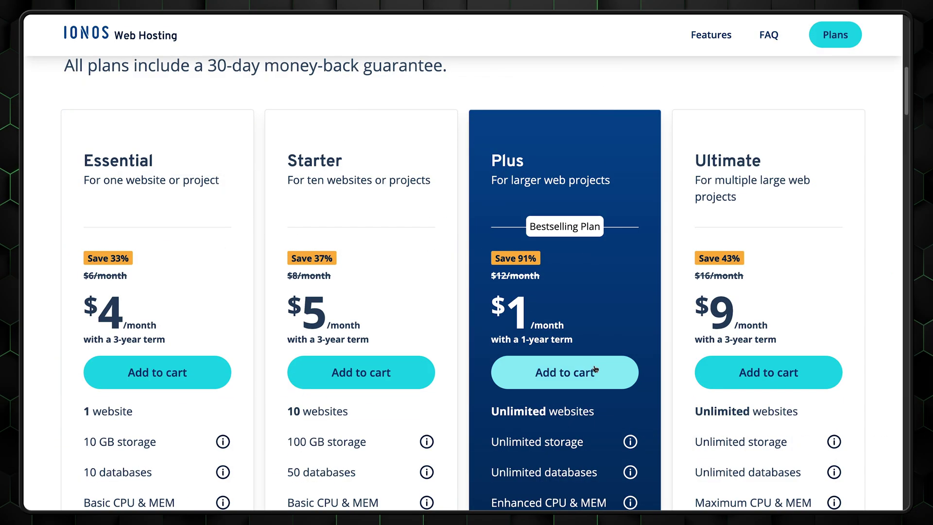
{"action": "left_click", "coordinate": [595, 370]}
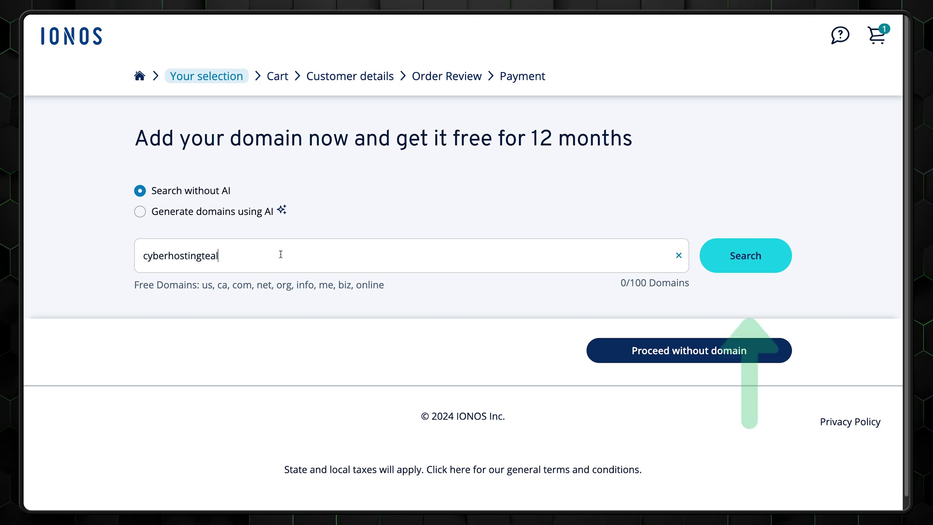
{"action": "left_click", "coordinate": [720, 261]}
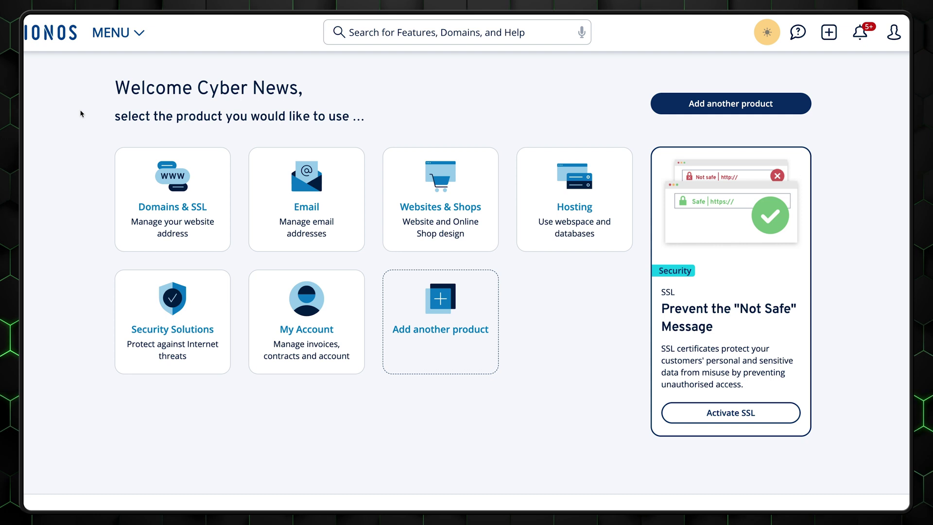
- Set up a Mail Basic address on cybernewshostingteal.online with a pasted password and virus protection left off
{"action": "left_click", "coordinate": [340, 206]}
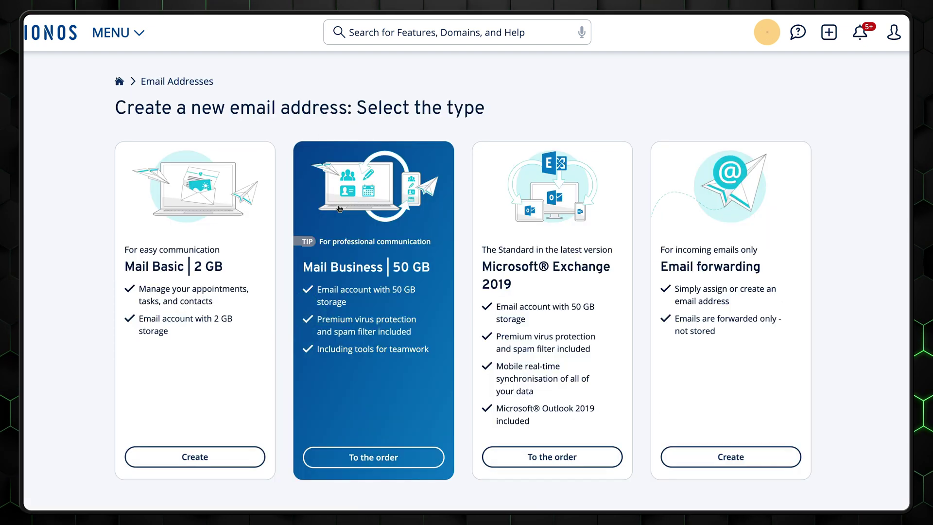
{"action": "left_click", "coordinate": [195, 457]}
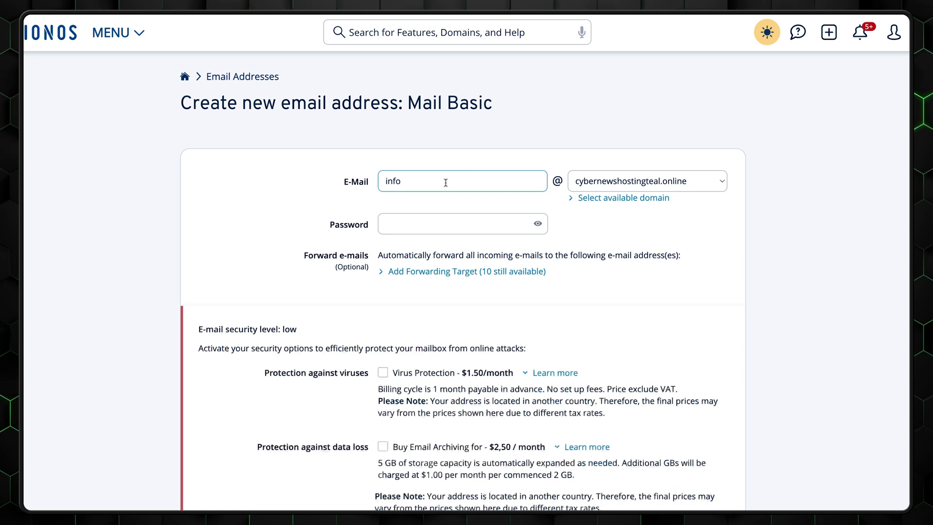
{"action": "left_click", "coordinate": [683, 184]}
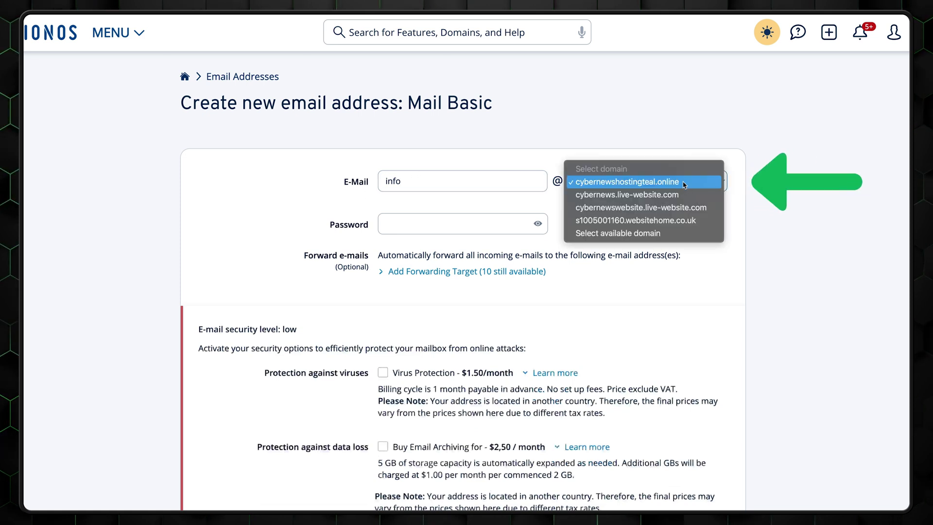
{"action": "left_click", "coordinate": [627, 185]}
{"action": "left_click", "coordinate": [409, 221]}
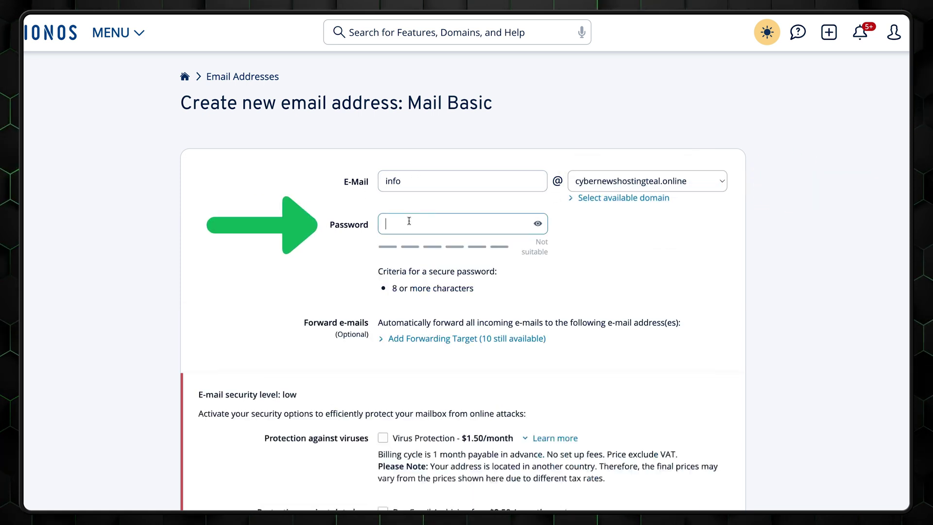
{"action": "key", "text": "ctrl+v"}
{"action": "left_click", "coordinate": [497, 318]}
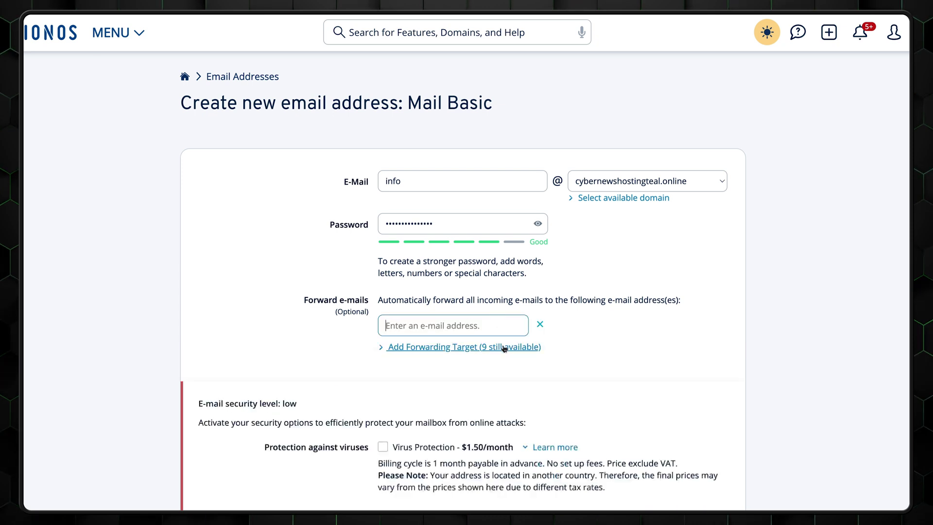
{"action": "scroll", "coordinate": [505, 348], "scroll_direction": "down", "scroll_amount": 6}
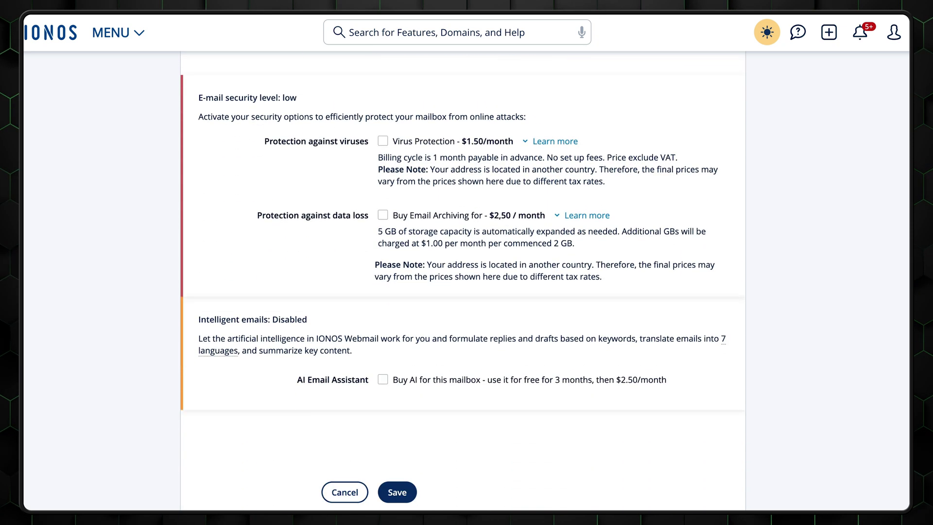
{"action": "left_click", "coordinate": [383, 142]}
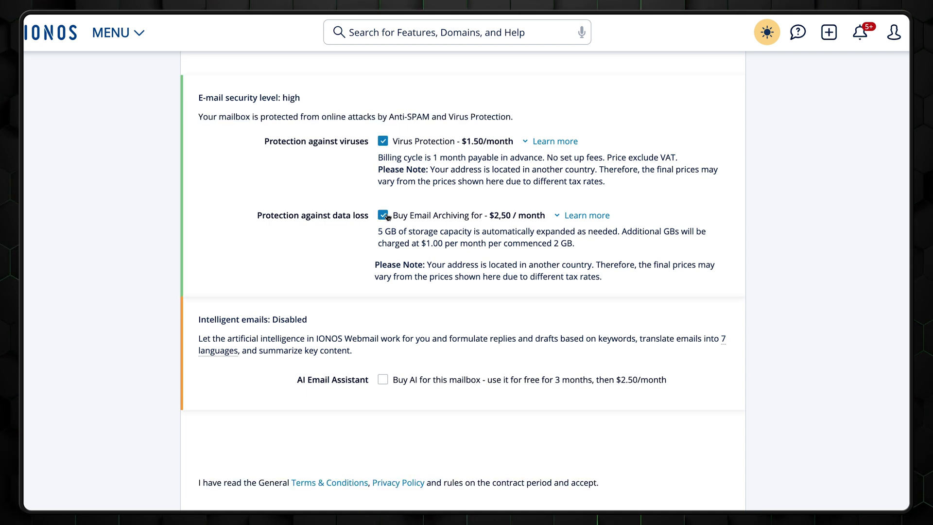
{"action": "left_click", "coordinate": [382, 142]}
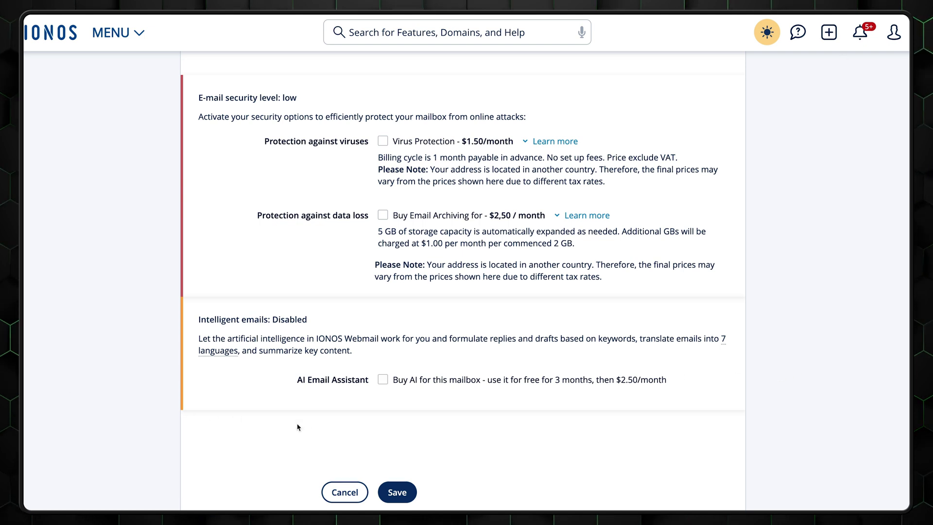
- Save the new address, print its login details and open its task list
{"action": "left_click", "coordinate": [407, 493]}
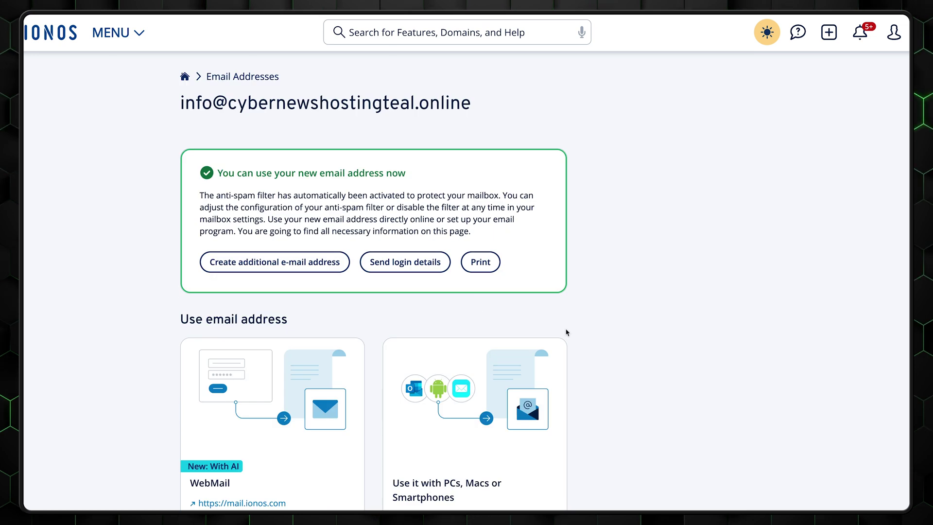
{"action": "left_click", "coordinate": [421, 268]}
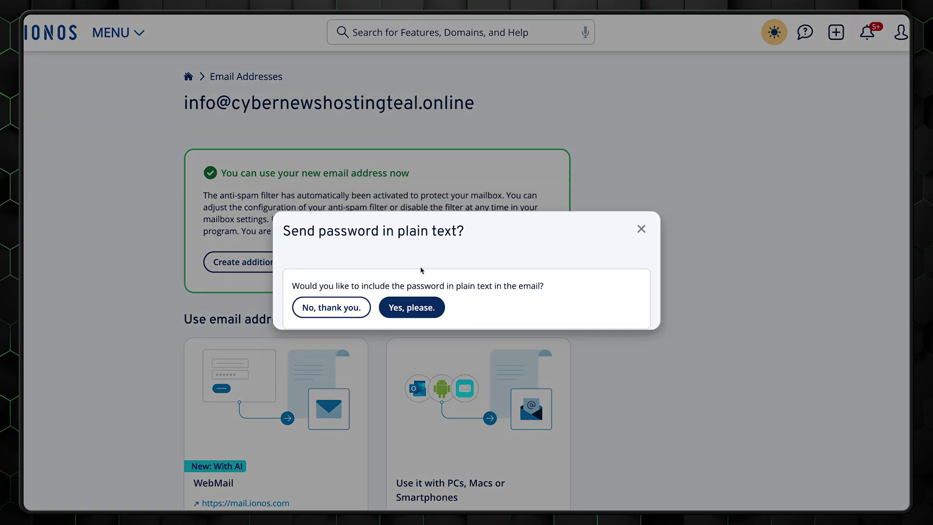
{"action": "key", "text": "Escape"}
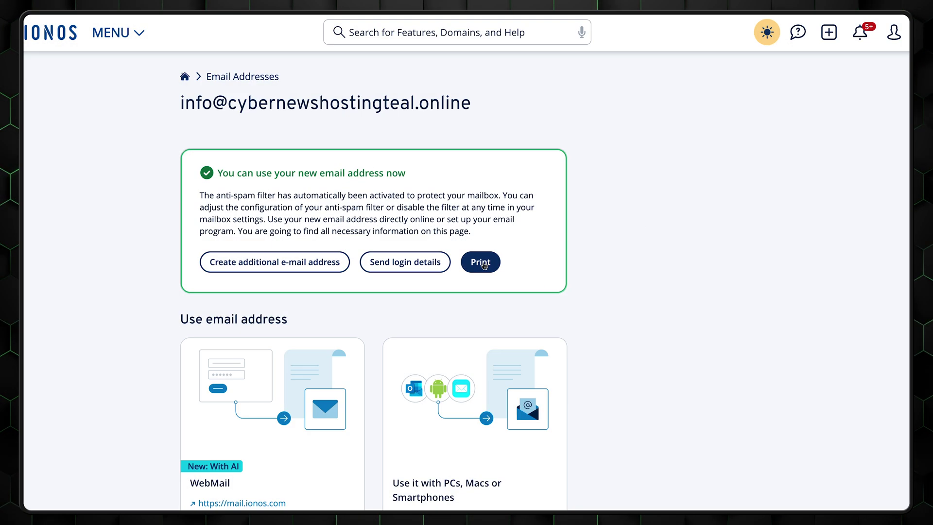
{"action": "left_click", "coordinate": [484, 263]}
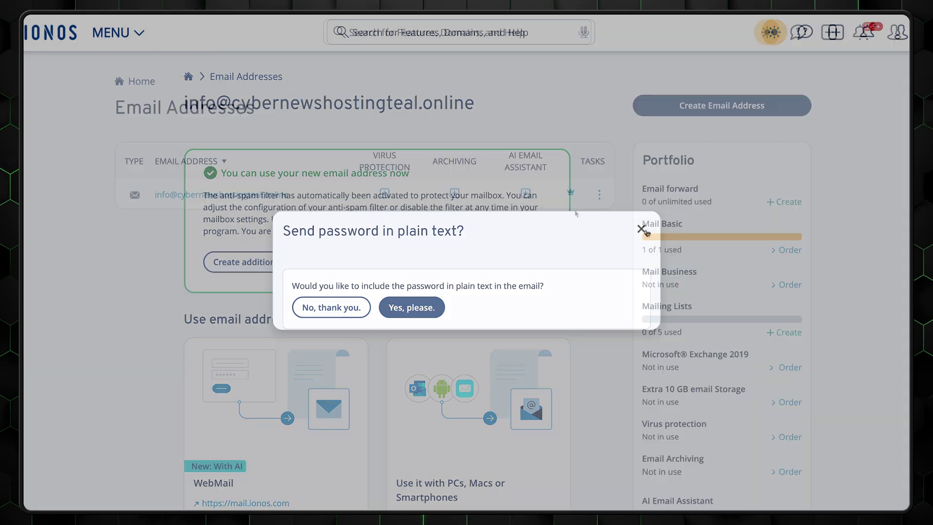
{"action": "left_click", "coordinate": [599, 194]}
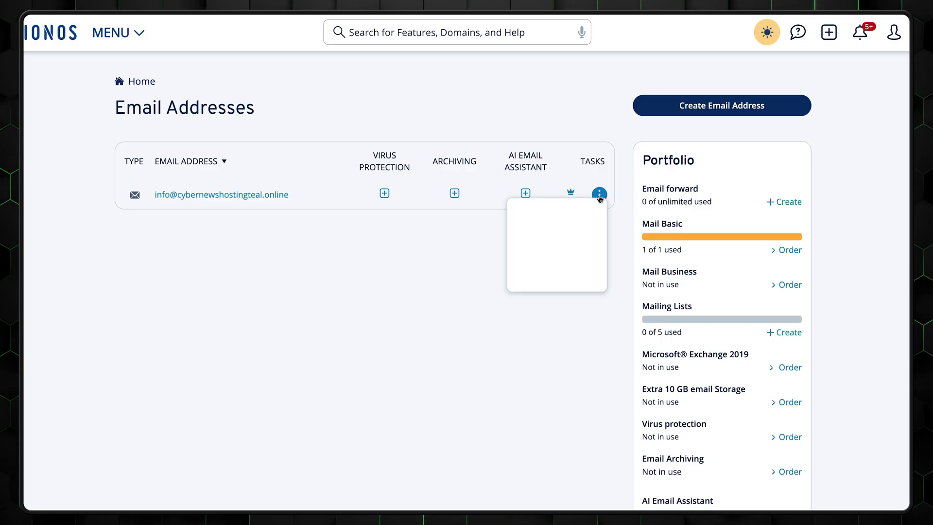
- Sign in to Webmail for the new address and save the My contact data dialog
{"action": "left_click", "coordinate": [523, 273]}
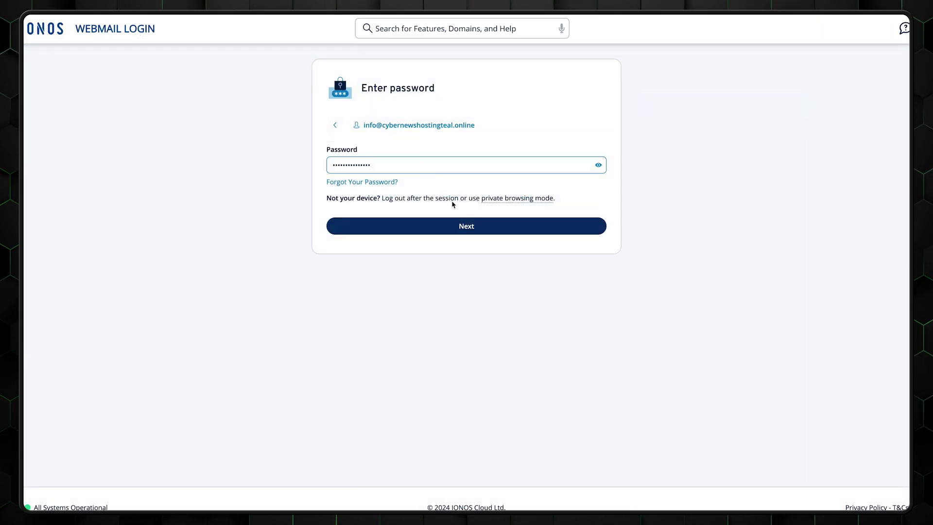
{"action": "left_click", "coordinate": [505, 233]}
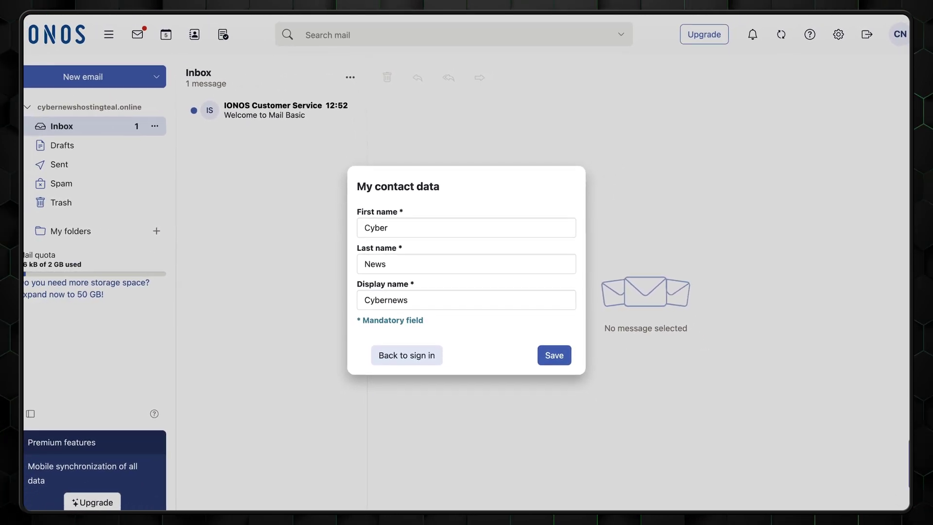
{"action": "left_click", "coordinate": [553, 354]}
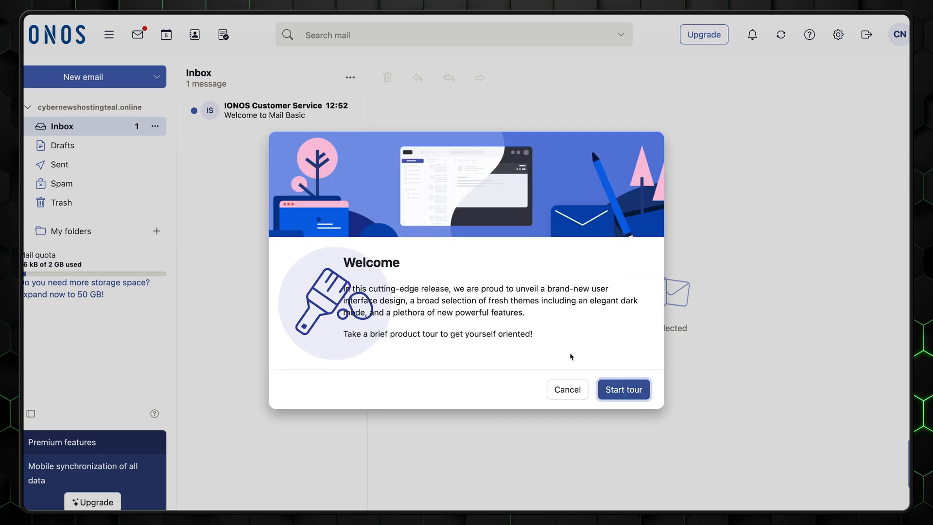
- Start the Webmail product tour and advance through to its final step
{"action": "left_click", "coordinate": [624, 388]}
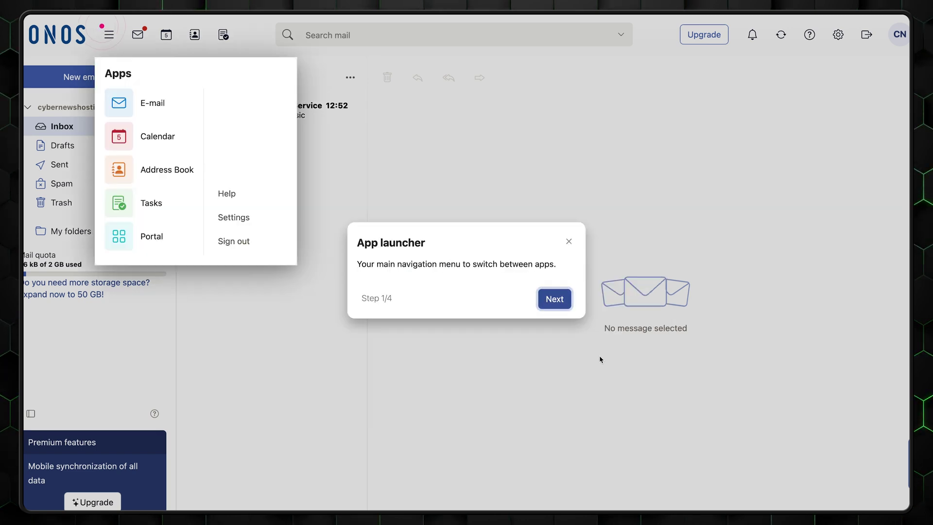
{"action": "left_click", "coordinate": [567, 300]}
{"action": "left_click", "coordinate": [559, 307]}
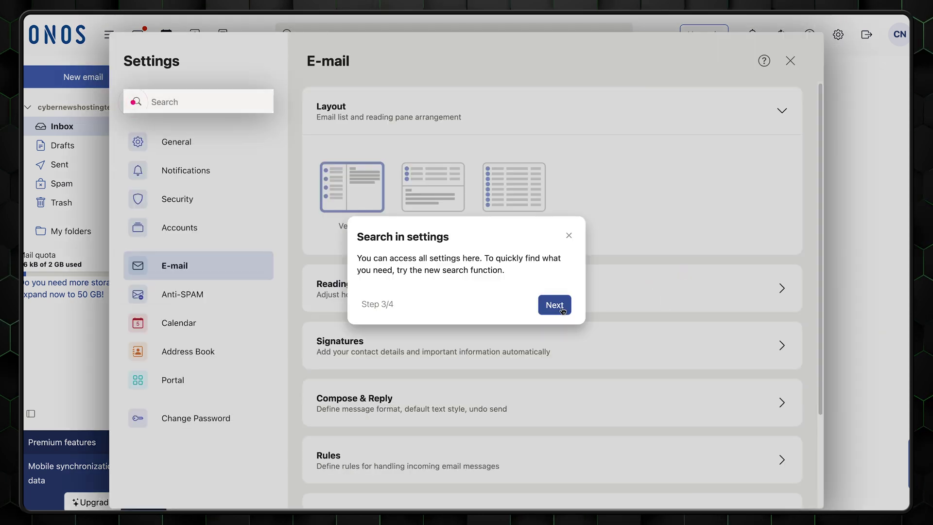
{"action": "left_click", "coordinate": [563, 311]}
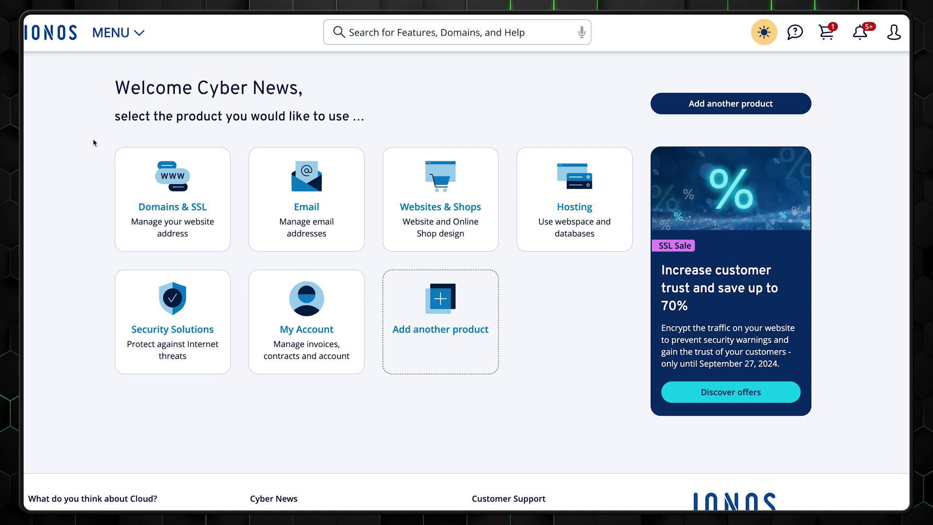
- Open the new mailbox without renaming it and display its POP/IMAP server information under email client setup
{"action": "left_click", "coordinate": [344, 221]}
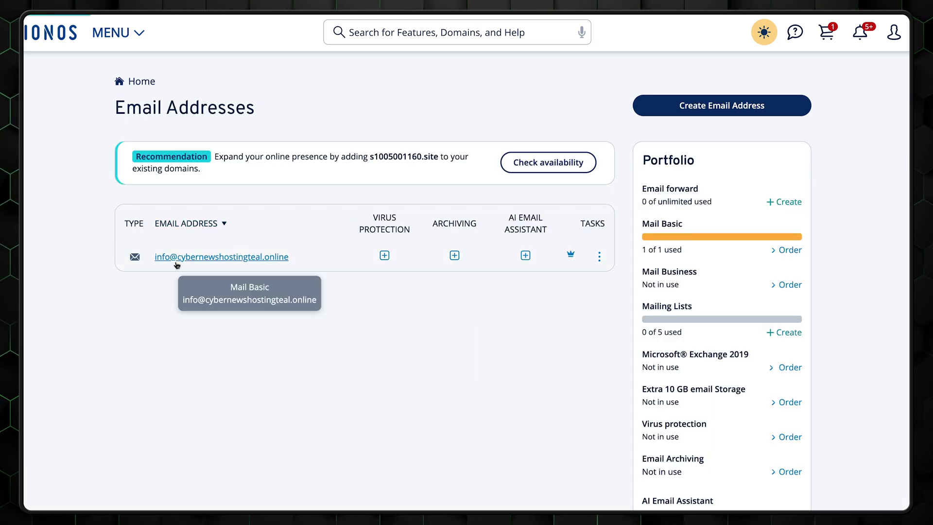
{"action": "left_click", "coordinate": [176, 262]}
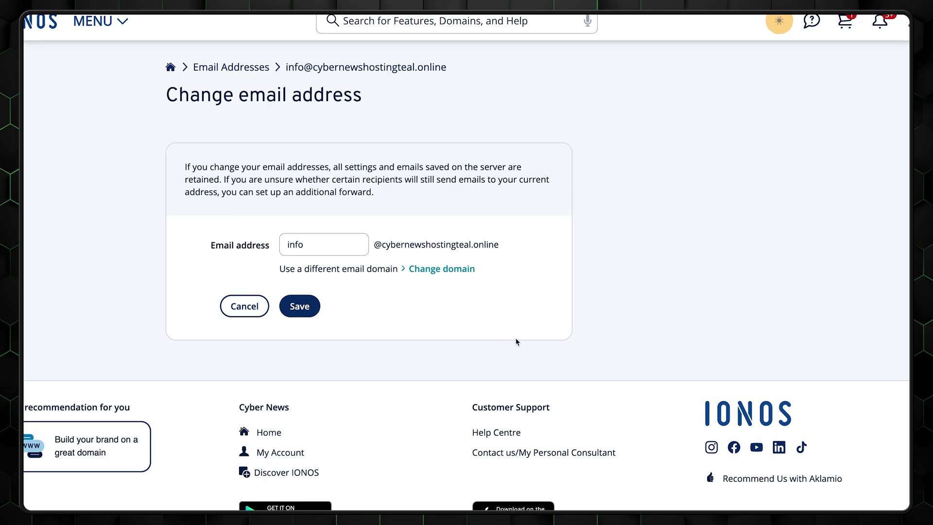
{"action": "left_click", "coordinate": [244, 306]}
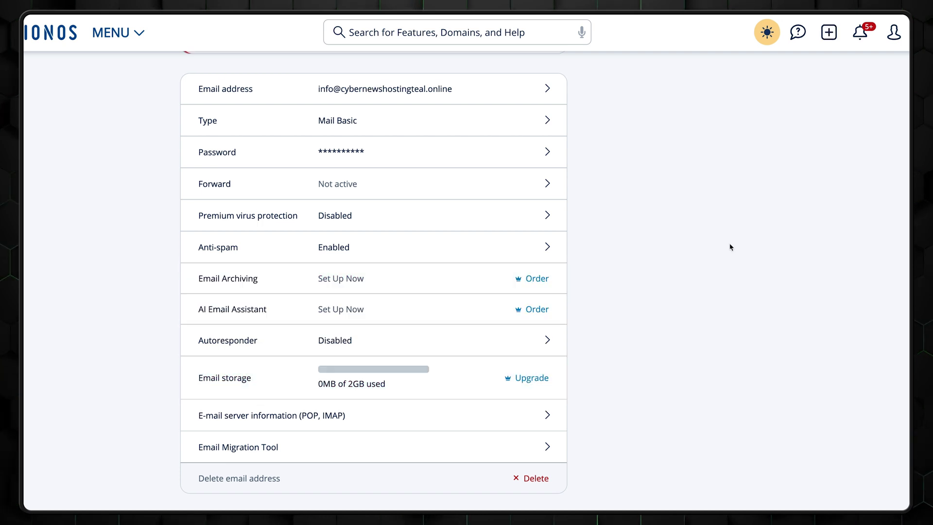
{"action": "scroll", "coordinate": [729, 247], "scroll_direction": "down", "scroll_amount": 8}
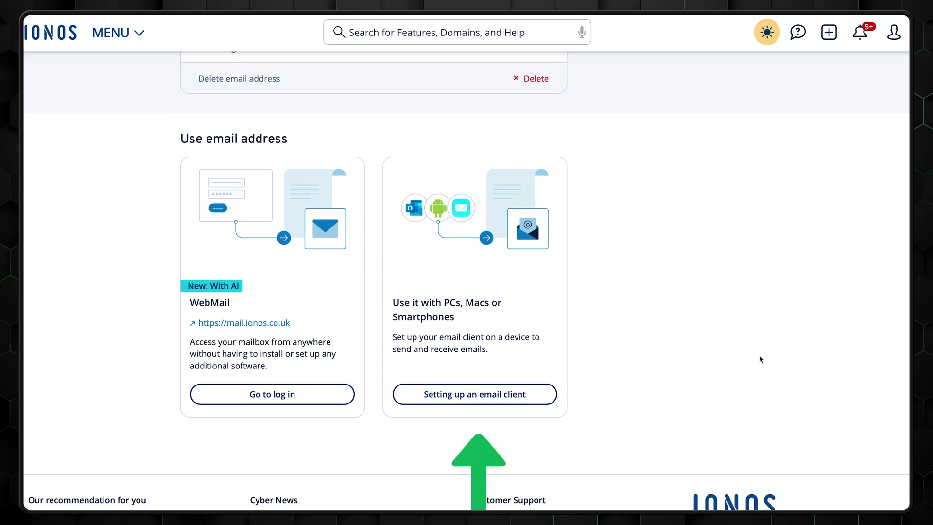
{"action": "left_click", "coordinate": [465, 394]}
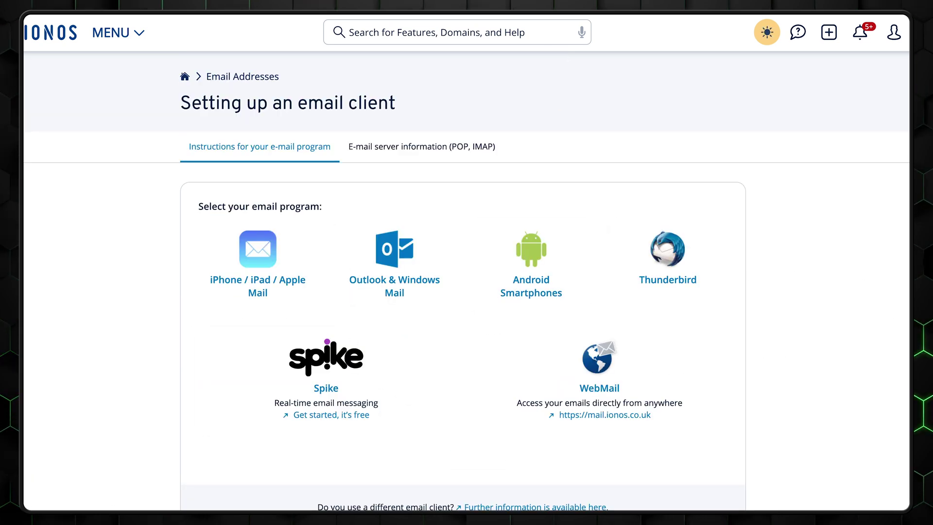
{"action": "left_click", "coordinate": [421, 146]}
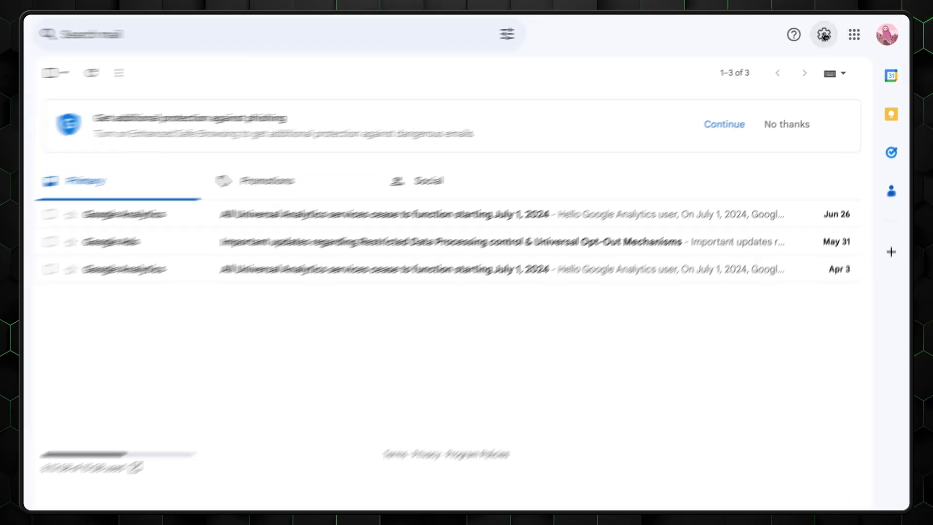
- In Gmail's Accounts and Import settings, start adding the IONOS address as a POP3 mail account
{"action": "left_click", "coordinate": [836, 31]}
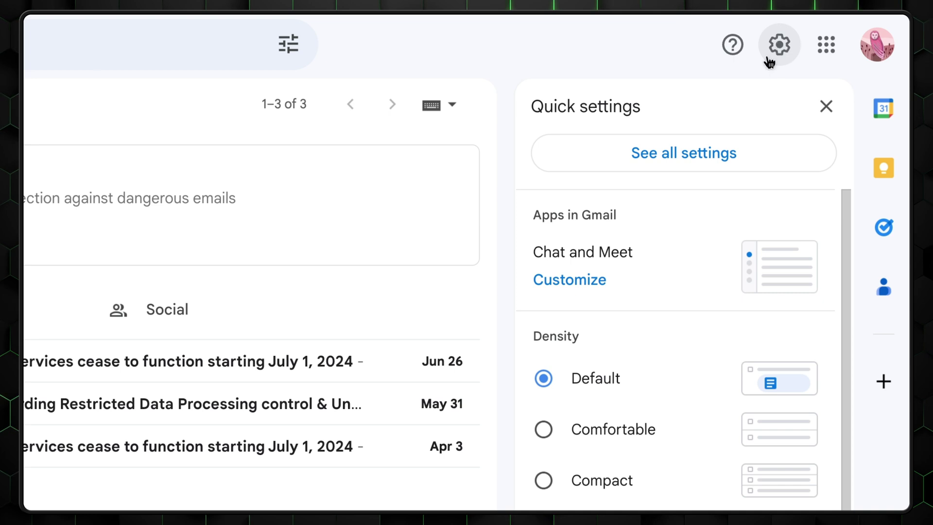
{"action": "left_click", "coordinate": [700, 154]}
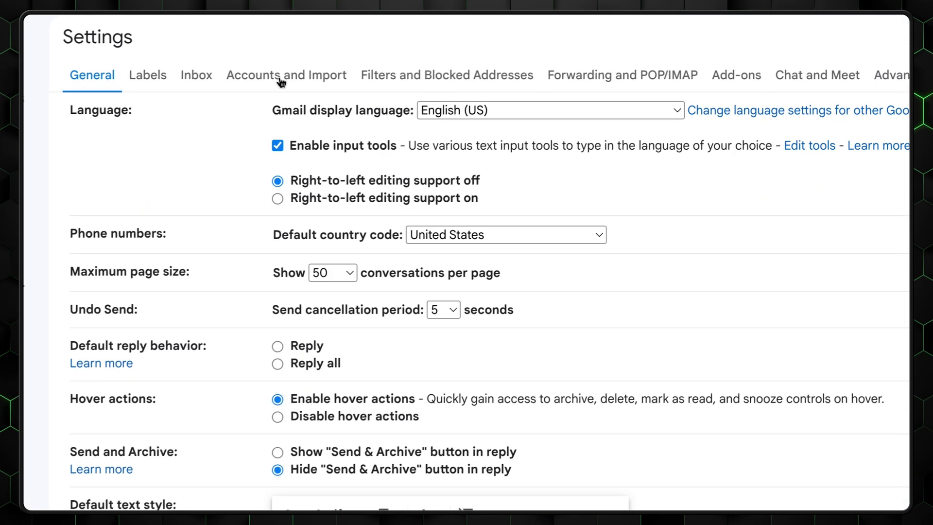
{"action": "left_click", "coordinate": [283, 81]}
{"action": "left_click_drag", "start_coordinate": [73, 351], "coordinate": [482, 365]}
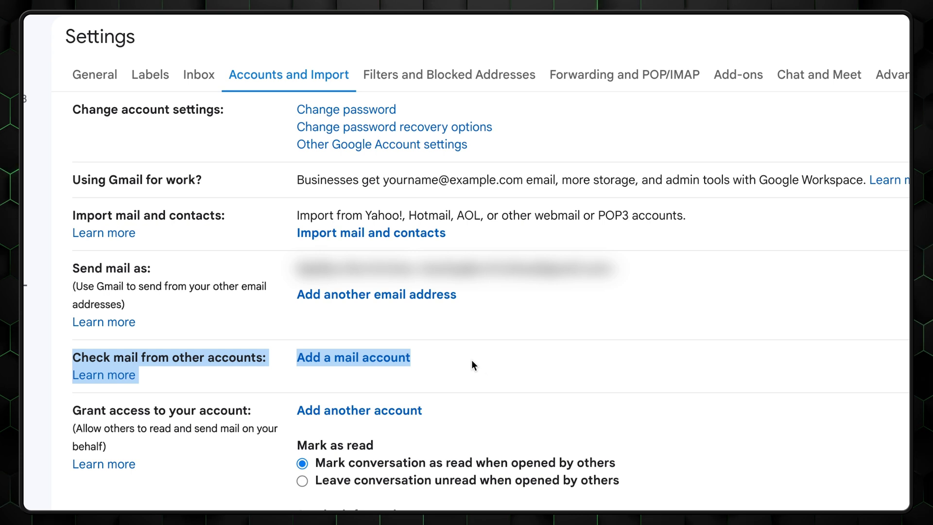
{"action": "left_click", "coordinate": [354, 359]}
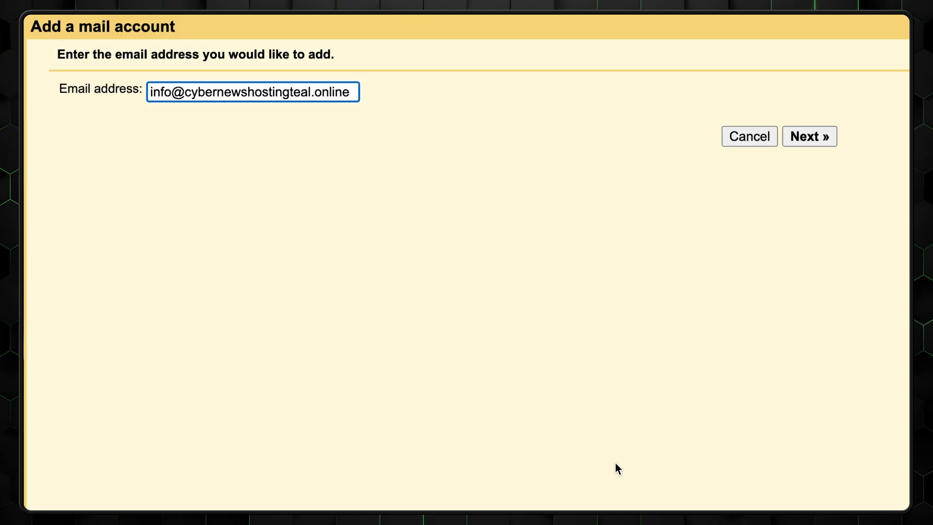
{"action": "left_click", "coordinate": [818, 145]}
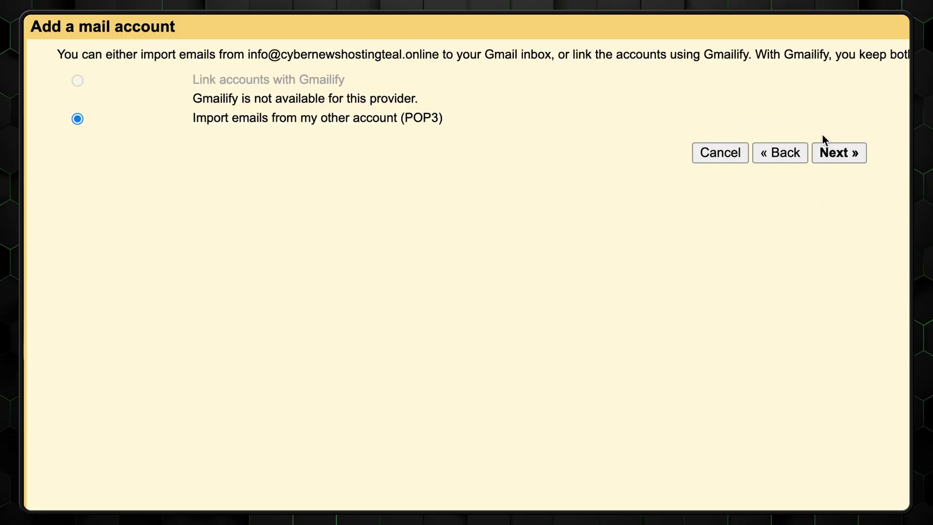
{"action": "left_click", "coordinate": [853, 152]}
- Enter the full address as username, the mailbox password, port 995, SSL and a label, then add the account
{"action": "key", "text": "ctrl+v"}
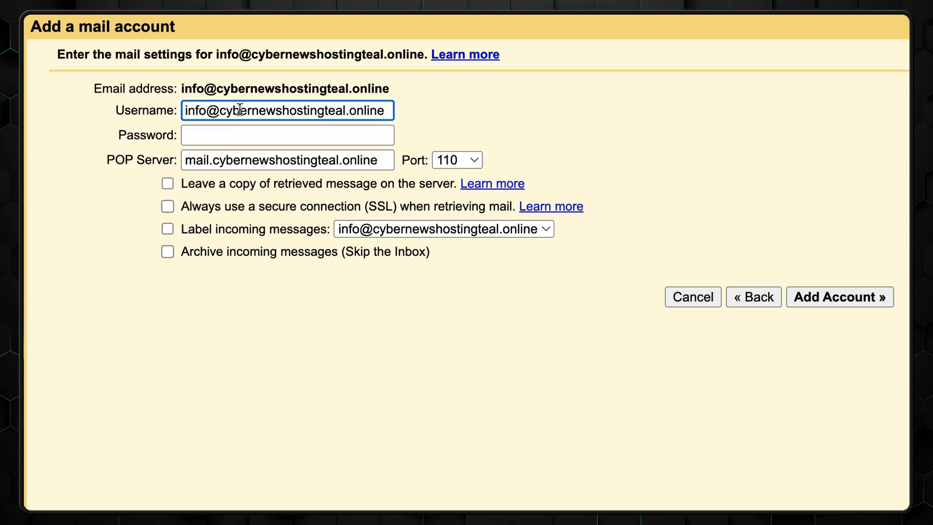
{"action": "left_click", "coordinate": [267, 135]}
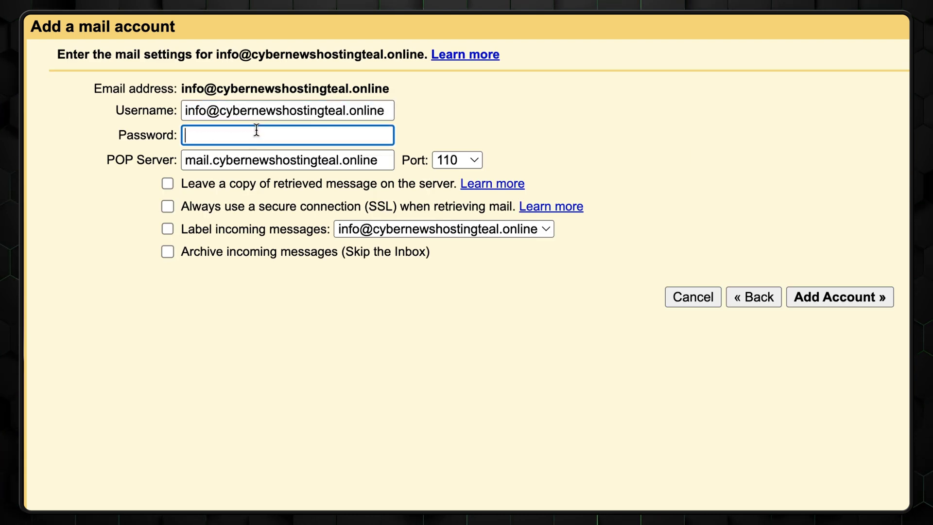
{"action": "key", "text": "ctrl+v"}
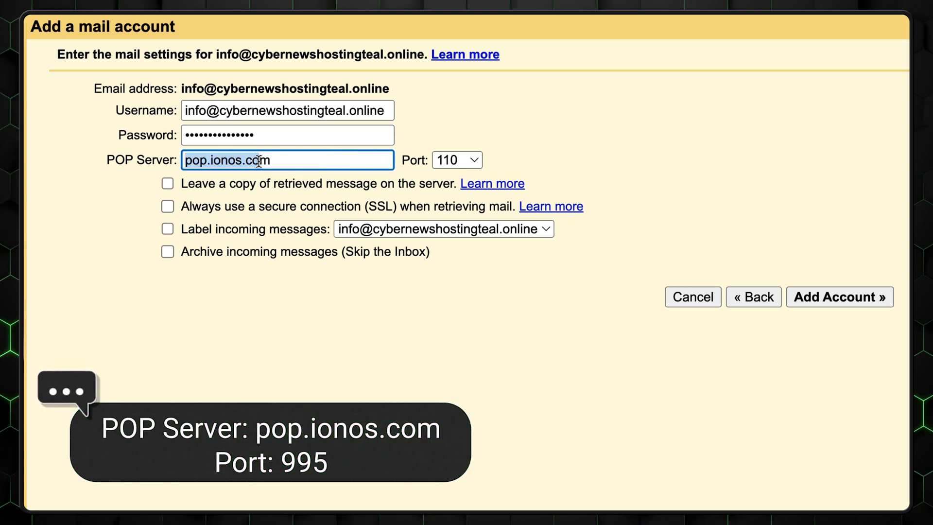
{"action": "left_click", "coordinate": [444, 160]}
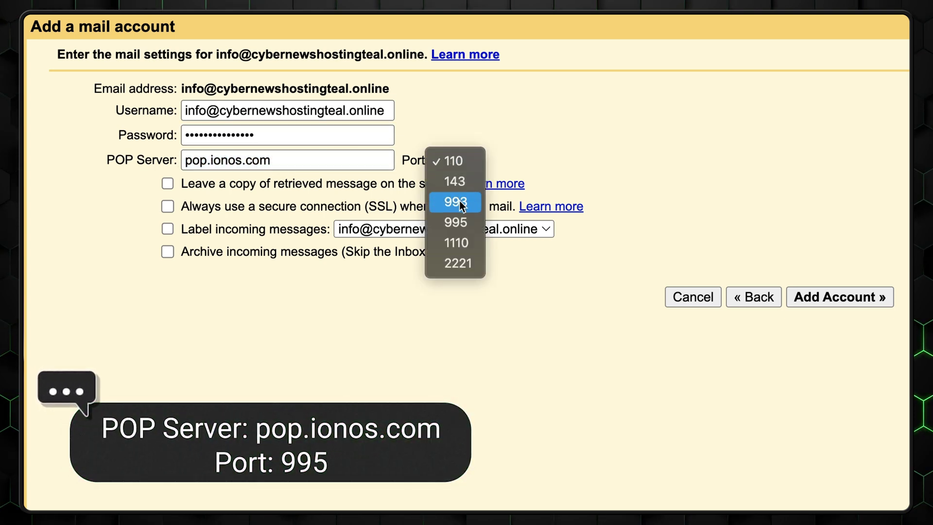
{"action": "left_click", "coordinate": [454, 222]}
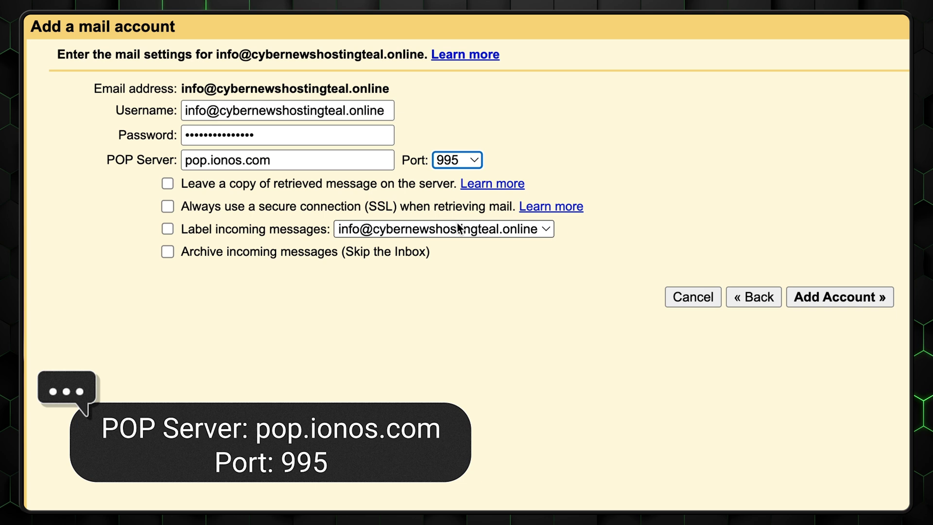
{"action": "left_click", "coordinate": [168, 206]}
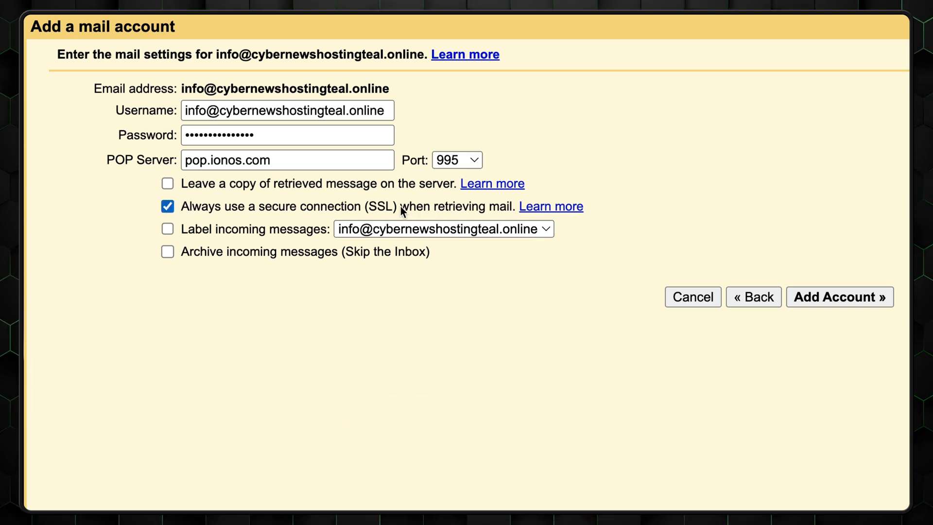
{"action": "left_click", "coordinate": [168, 228]}
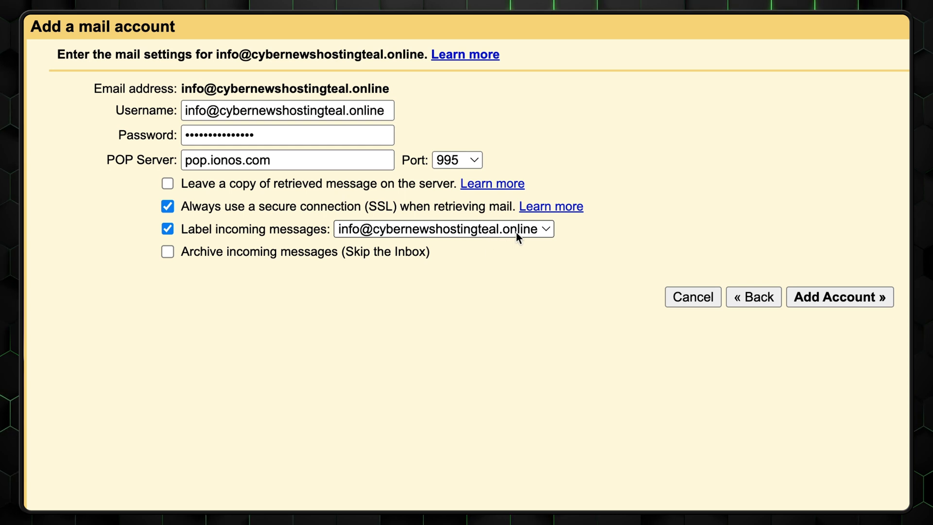
{"action": "left_click", "coordinate": [852, 298]}
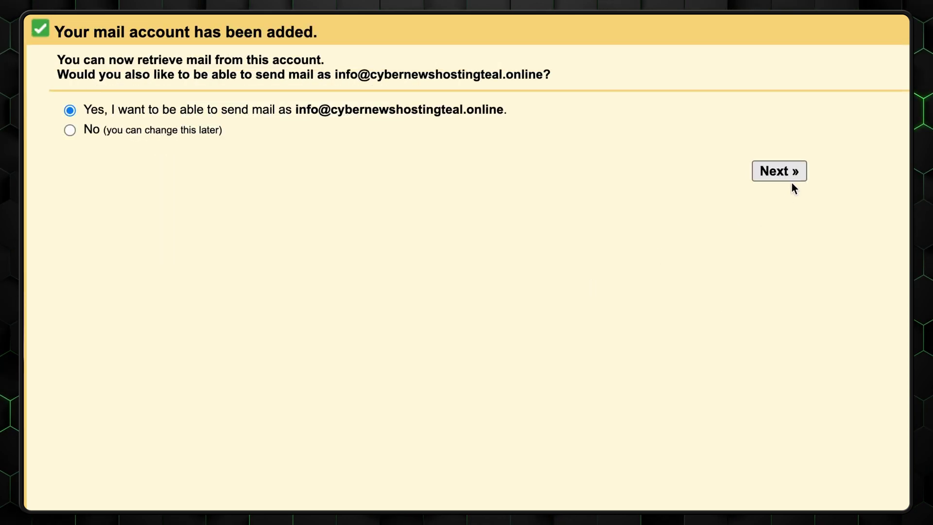
- Choose to also send as this address and enter the mailbox password for smtp.ionos.com
{"action": "left_click", "coordinate": [777, 172]}
{"action": "left_click", "coordinate": [555, 270]}
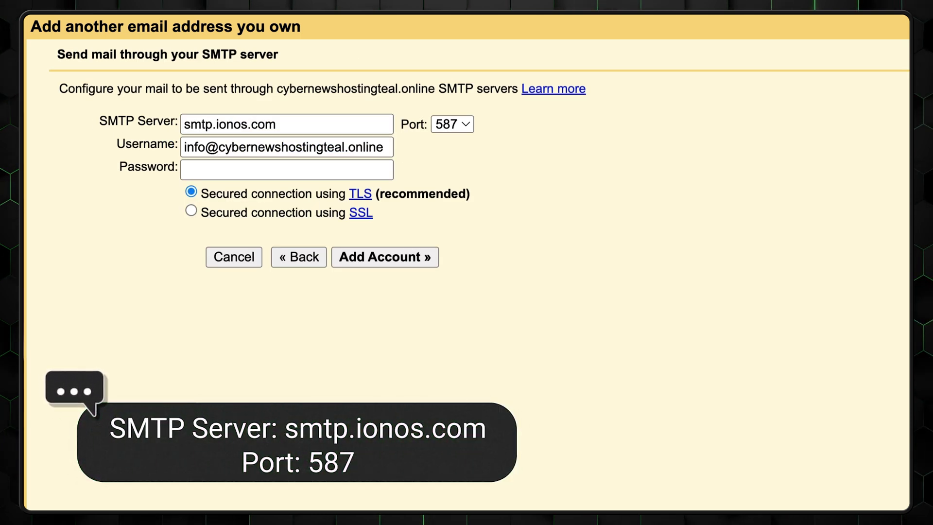
{"action": "left_click", "coordinate": [253, 174]}
{"action": "key", "text": "ctrl+v"}
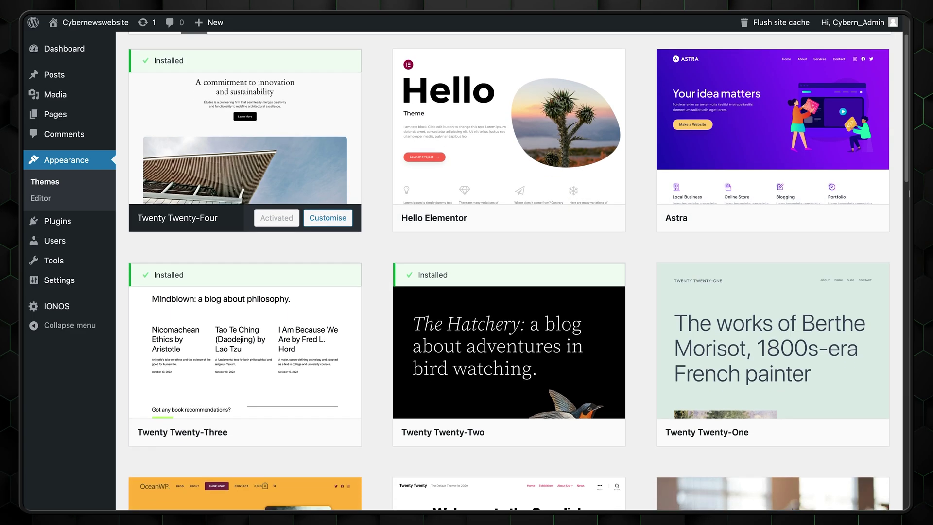
- Scroll down through the WordPress Themes grid to view installed and available themes
{"action": "scroll", "coordinate": [509, 270], "scroll_direction": "down", "scroll_amount": 5}
{"action": "scroll", "coordinate": [509, 270], "scroll_direction": "down", "scroll_amount": 4}
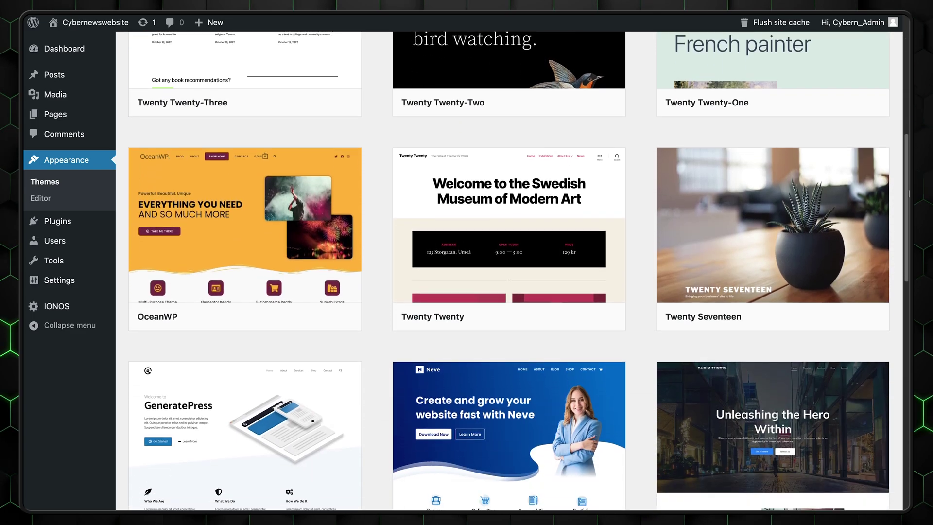